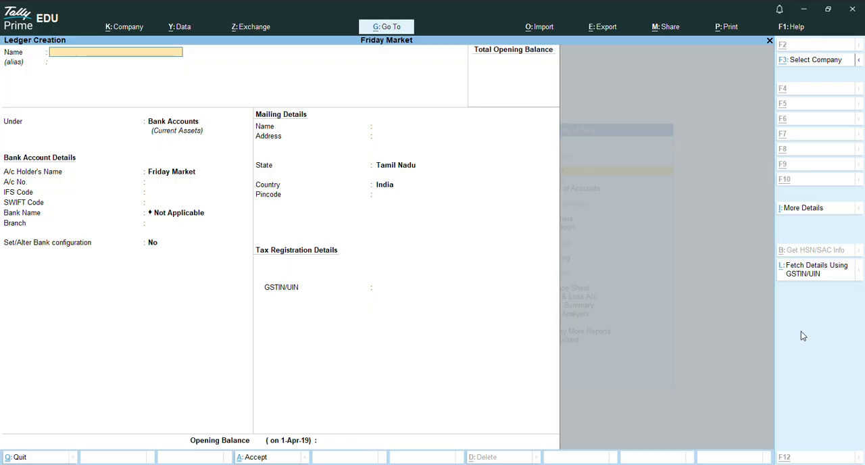
Step: Create a ledger named Divident under the Indirect Incomes group and save it
{"action": "type", "text": "Dividen"}
{"action": "key", "text": "Return"}
{"action": "key", "text": "Return"}
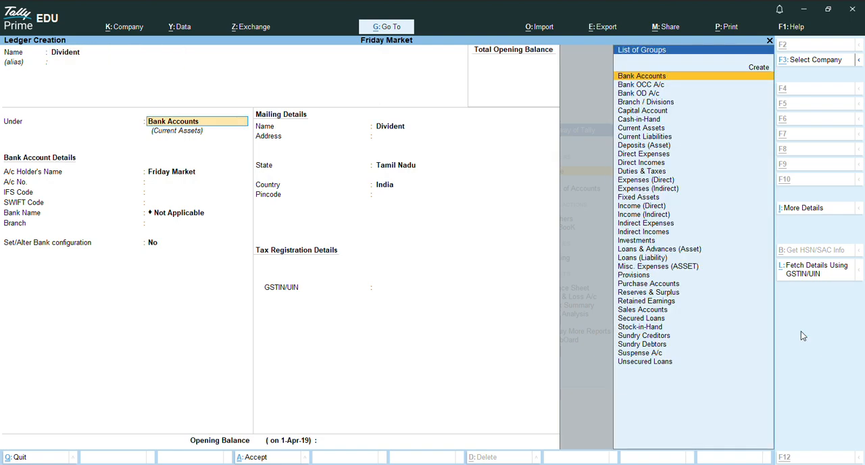
{"action": "type", "text": "In"}
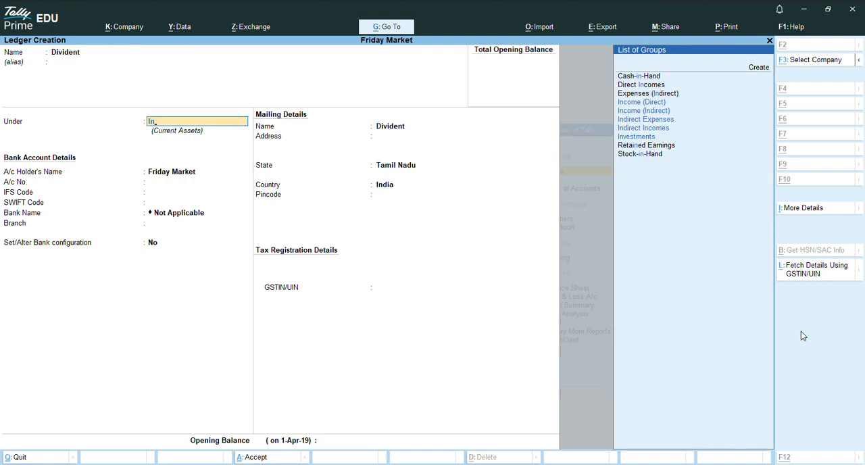
{"action": "key", "text": "Down"}
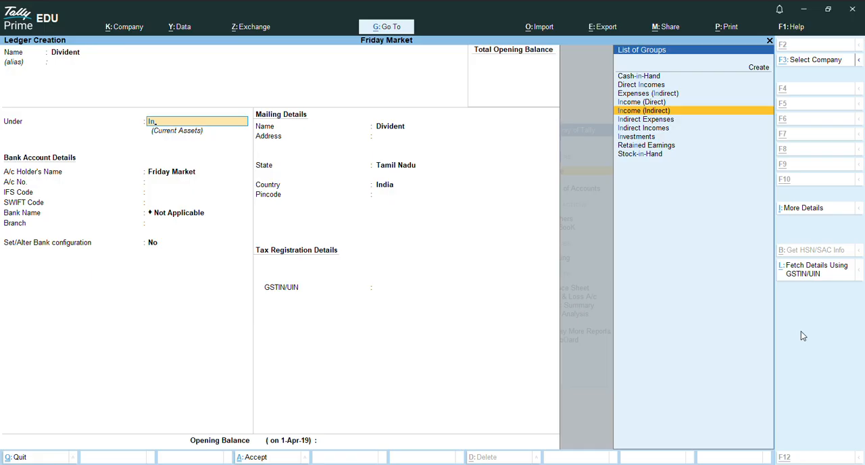
{"action": "key", "text": "Down"}
{"action": "key", "text": "Down"}
{"action": "key", "text": "Return"}
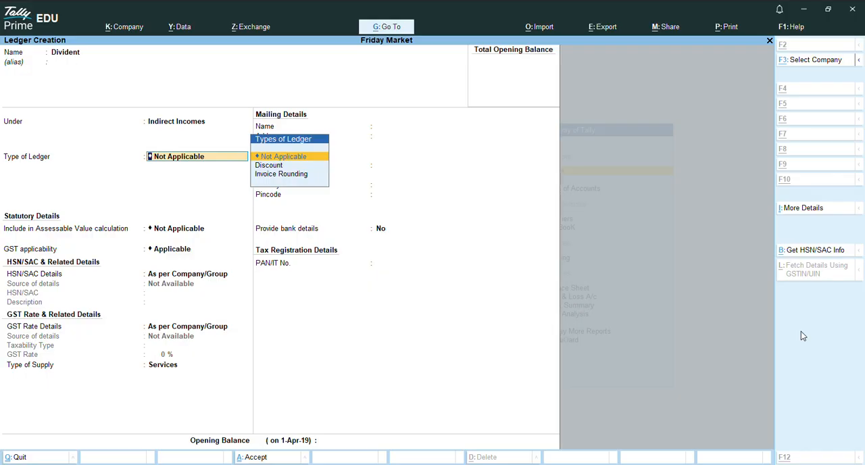
{"action": "key", "text": "ctrl"}
{"action": "key", "text": "ctrl+a"}
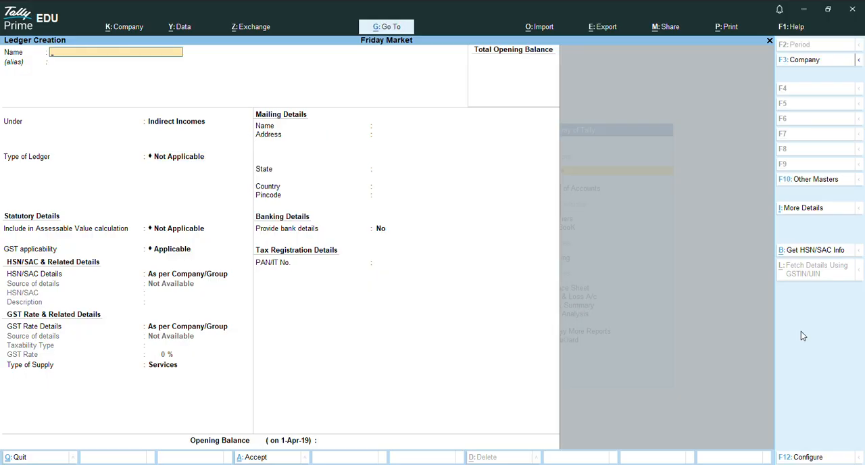
Step: Create a ledger named Rent Rcvd under Indirect Incomes and save it
{"action": "type", "text": "Rent Rcvd"}
{"action": "key", "text": "Return"}
{"action": "key", "text": "Return"}
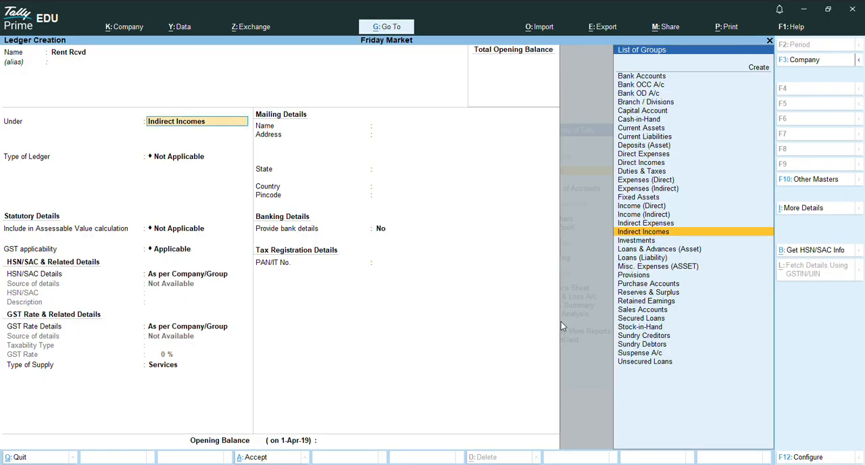
{"action": "key", "text": "ctrl+a"}
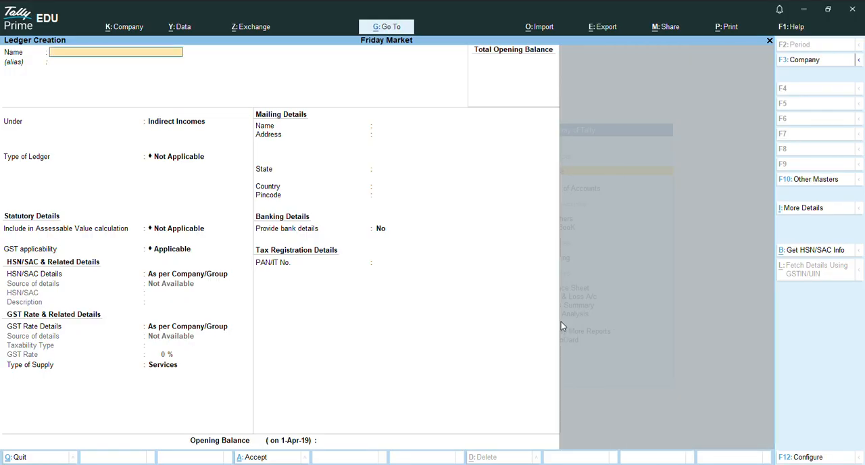
Step: Create a ledger named Interest Rcvd under Indirect Incomes and save it
{"action": "type", "text": "Interest Rcvd"}
{"action": "key", "text": "ctrl+a"}
Step: Create a Comission Rcvd ledger and a scrap ledger, both under Indirect Incomes
{"action": "type", "text": "Comission Rcvd"}
{"action": "key", "text": "ctrl+a"}
{"action": "type", "text": "Scra"}
{"action": "key", "text": "ctrl+a"}
Step: Create a ledger named Rent under the Indirect Expenses group and save it
{"action": "type", "text": "Rent"}
{"action": "key", "text": "Return"}
{"action": "key", "text": "Return"}
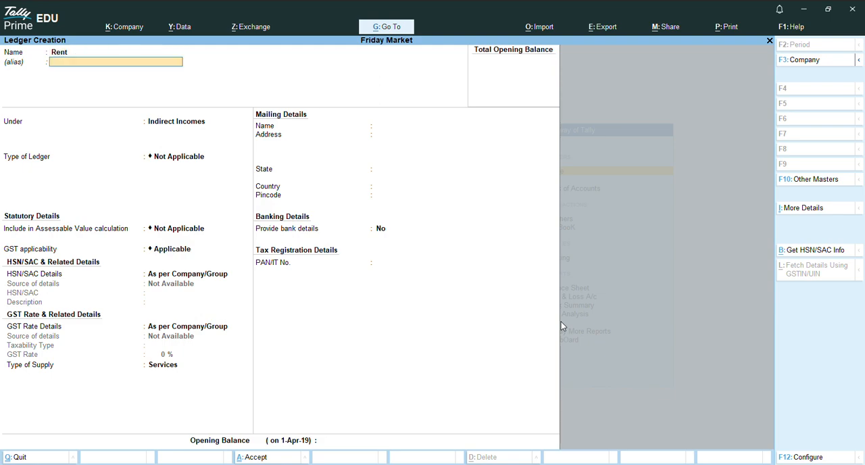
{"action": "type", "text": "In"}
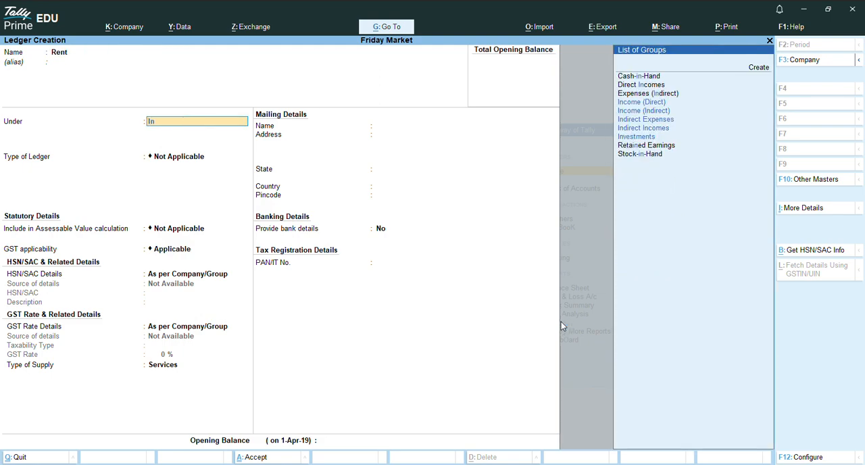
{"action": "key", "text": "Down"}
{"action": "key", "text": "Down"}
{"action": "key", "text": "Down"}
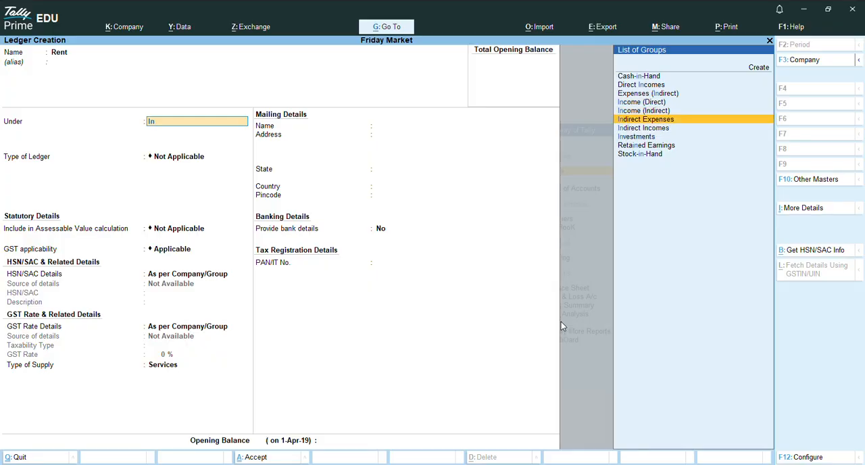
{"action": "key", "text": "Return"}
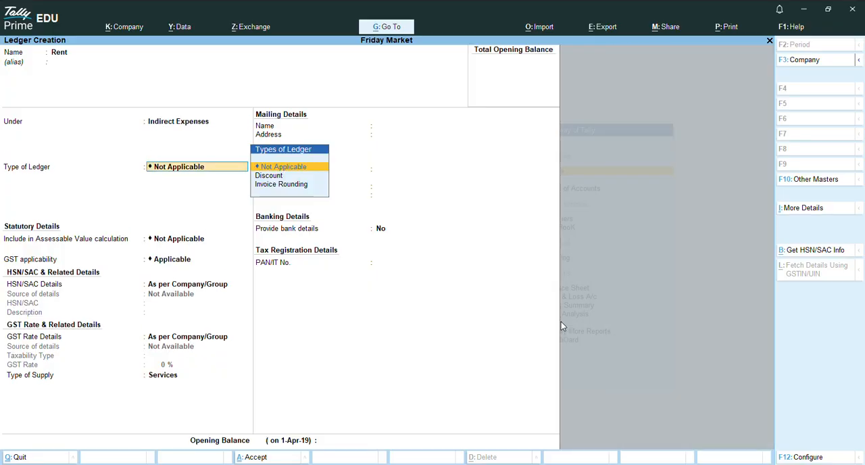
{"action": "key", "text": "ctrl"}
{"action": "key", "text": "ctrl+a"}
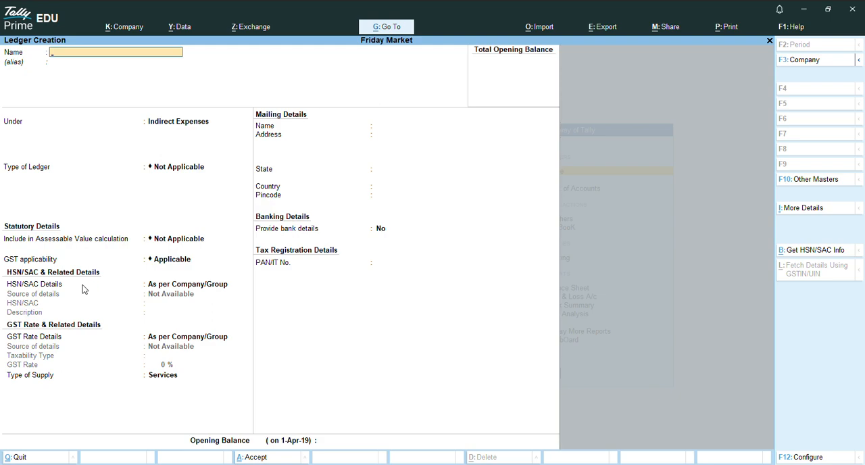
Step: Create a ledger named Bonus under Indirect Expenses and save it
{"action": "type", "text": "Bonus"}
{"action": "key", "text": "Return"}
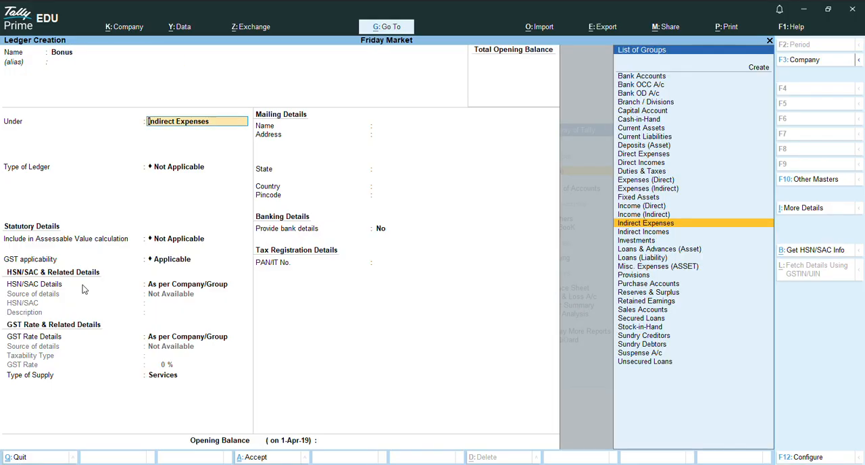
{"action": "key", "text": "ctrl+a"}
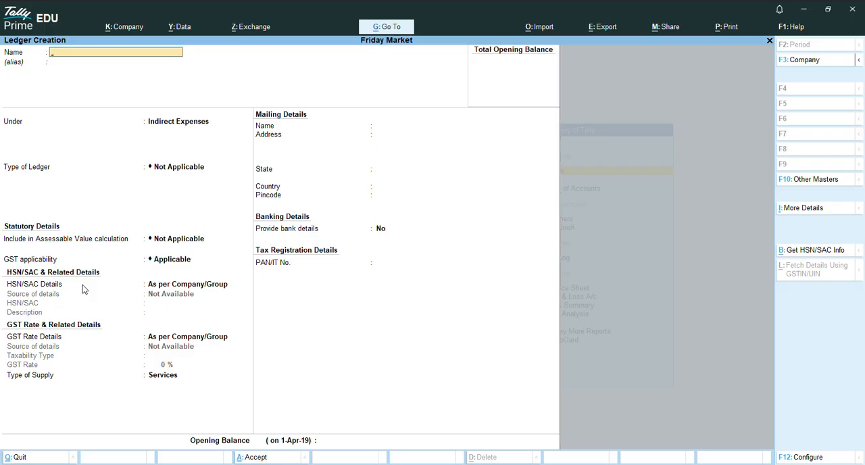
{"action": "type", "text": "Dis"}
{"action": "type", "text": "c"}
{"action": "type", "text": "o"}
{"action": "key", "text": "BackSpace"}
{"action": "type", "text": "count"}
{"action": "key", "text": "BackSpace"}
{"action": "key", "text": "BackSpace"}
{"action": "key", "text": "BackSpace"}
{"action": "key", "text": "BackSpace"}
{"action": "key", "text": "BackSpace"}
{"action": "key", "text": "BackSpace"}
{"action": "key", "text": "BackSpace"}
{"action": "key", "text": "BackSpace"}
Step: Create a ledger named Stationary and Printing Charges under Indirect Expenses and save it
{"action": "type", "text": "Stationary and Printing Charges"}
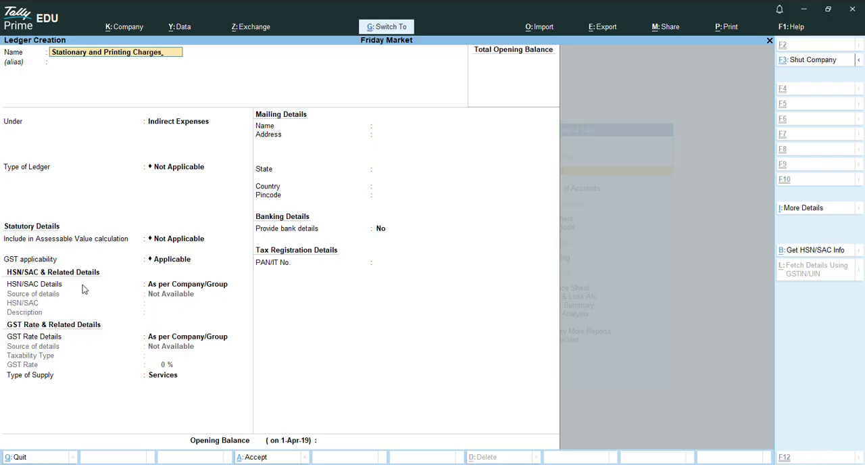
{"action": "key", "text": "ctrl+a"}
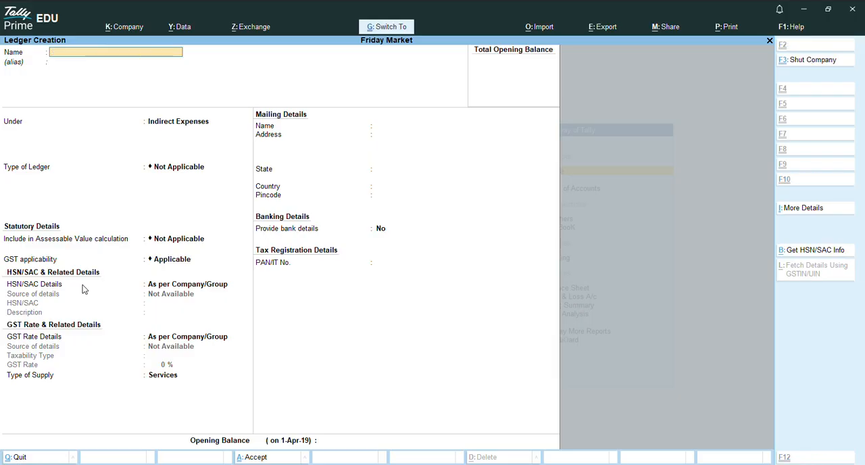
{"action": "type", "text": "Ta"}
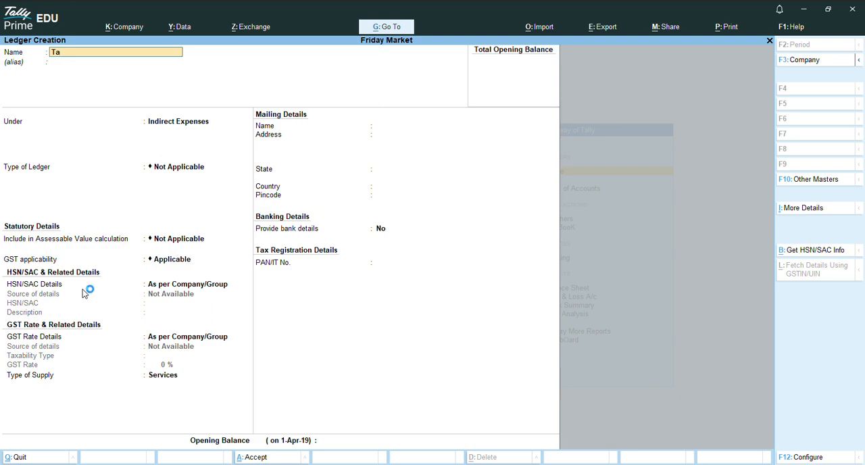
{"action": "key", "text": "alt"}
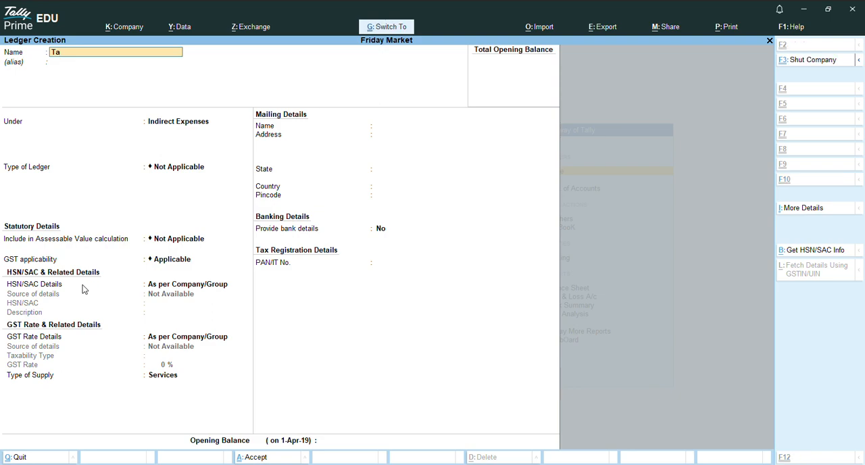
{"action": "key", "text": "BackSpace"}
{"action": "key", "text": "BackSpace"}
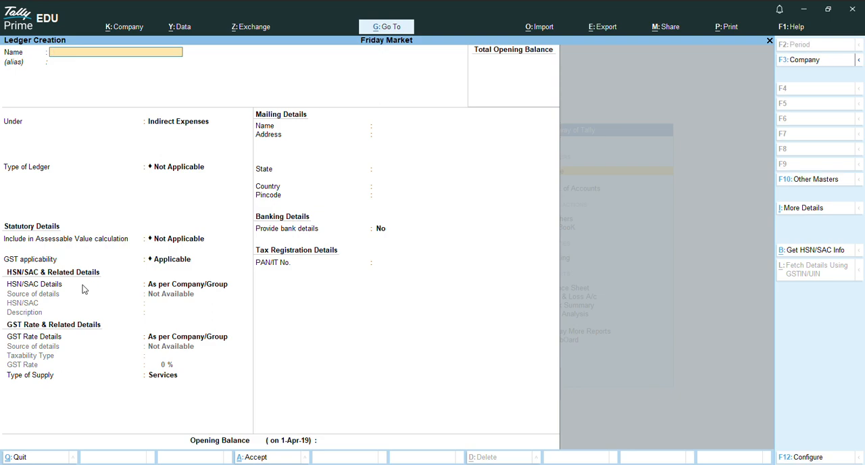
Step: Create a postage ledger under Indirect Expenses and save it
{"action": "type", "text": "Post"}
{"action": "key", "text": "BackSpace"}
{"action": "type", "text": "ge"}
{"action": "key", "text": "ctrl+a"}
Step: Create a ledger named Eb under Indirect Expenses
{"action": "type", "text": "Eb"}
{"action": "key", "text": "ctrl"}
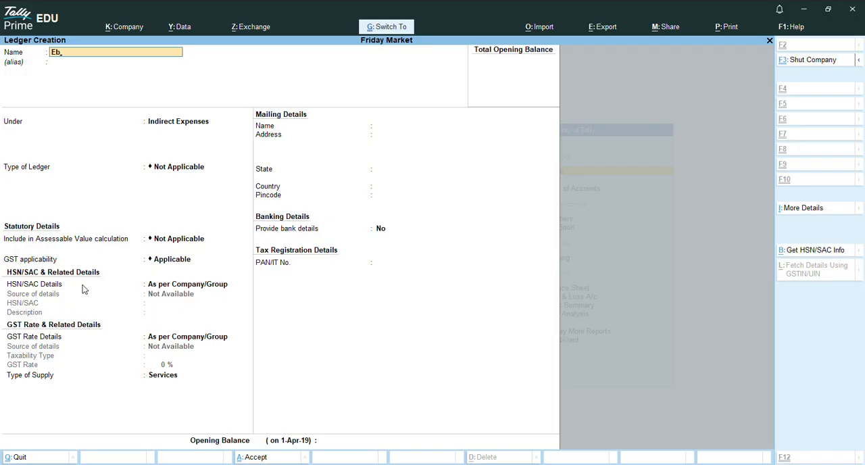
{"action": "key", "text": "ctrl+BackSpace"}
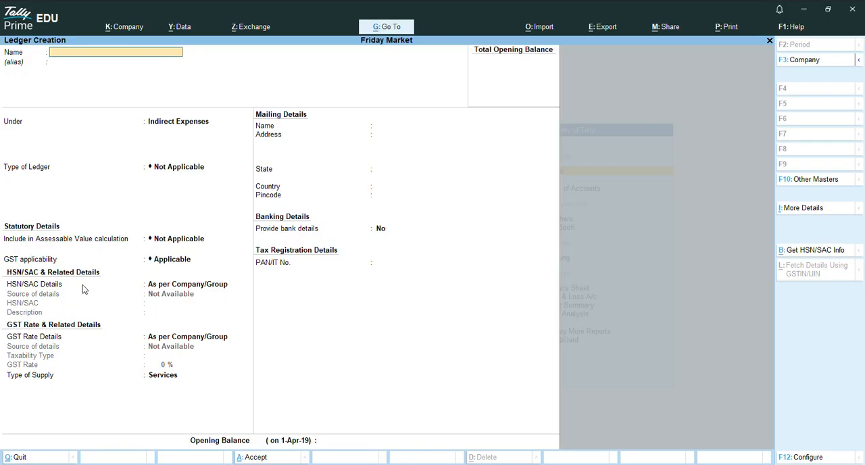
Step: Create a ledger named Tea and Snacks under Indirect Expenses and save it
{"action": "type", "text": "ea na"}
{"action": "key", "text": "BackSpace"}
{"action": "key", "text": "BackSpace"}
{"action": "type", "text": "and S"}
{"action": "type", "text": "na"}
{"action": "type", "text": "cks"}
{"action": "key", "text": "ctrl"}
{"action": "key", "text": "ctrl+a"}
Step: Create a ledger named Furnitures and Electrical Items under the Misc. Expenses (ASSET) group and save it
{"action": "type", "text": "urnitures and electrical It"}
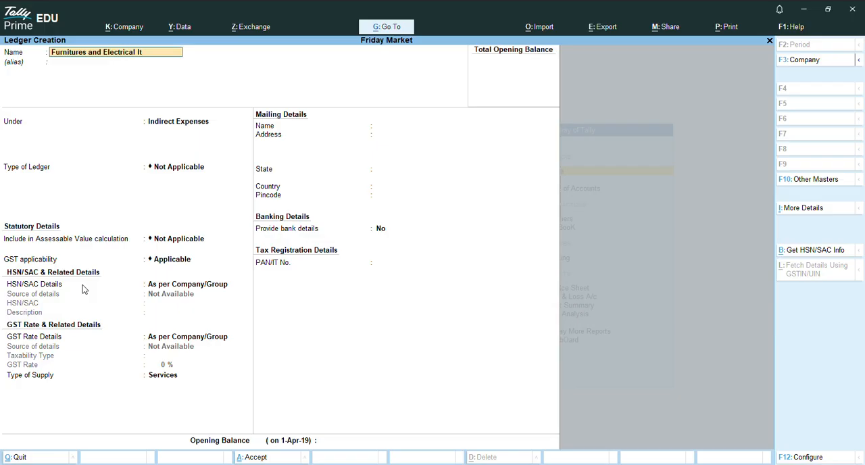
{"action": "type", "text": "ems"}
{"action": "key", "text": "Return"}
{"action": "type", "text": "Mis"}
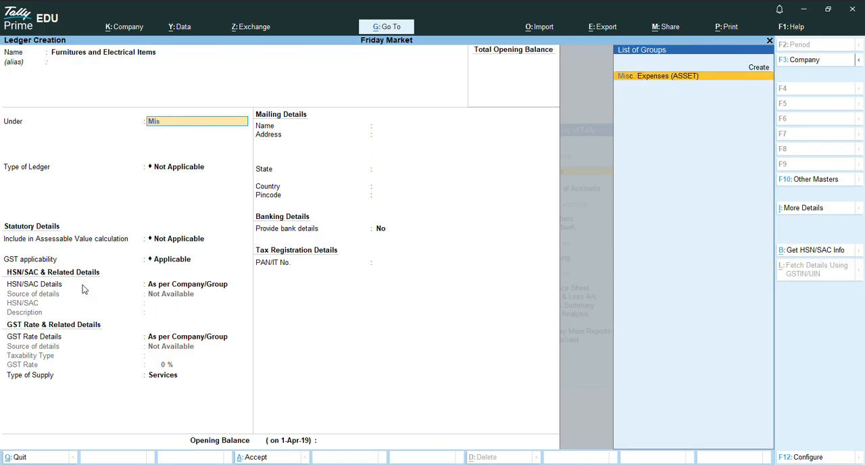
{"action": "key", "text": "Return"}
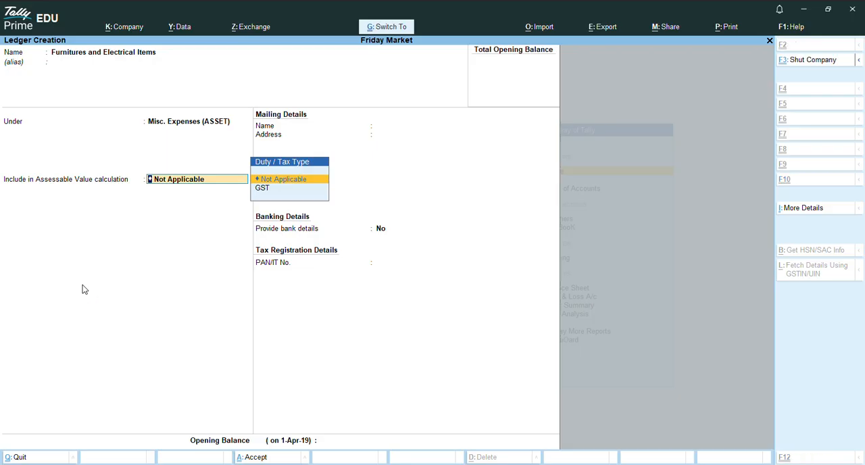
{"action": "key", "text": "ctrl+a"}
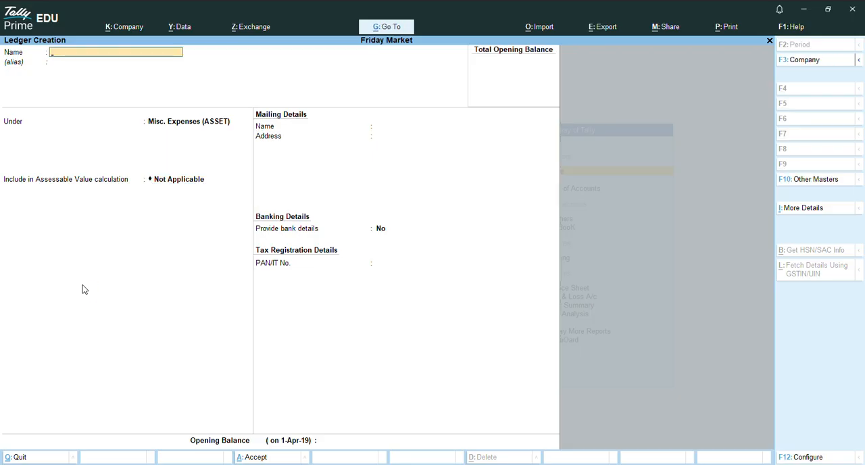